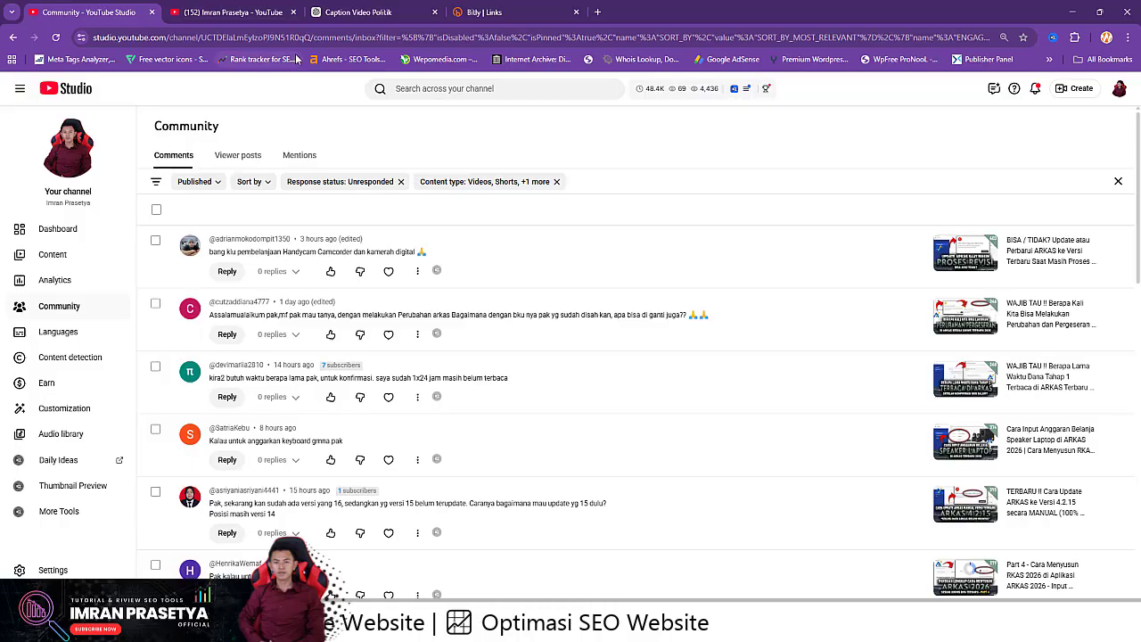
Open your channel's public YouTube page from YouTube Studio and look over its uploaded videos.
click(69, 150)
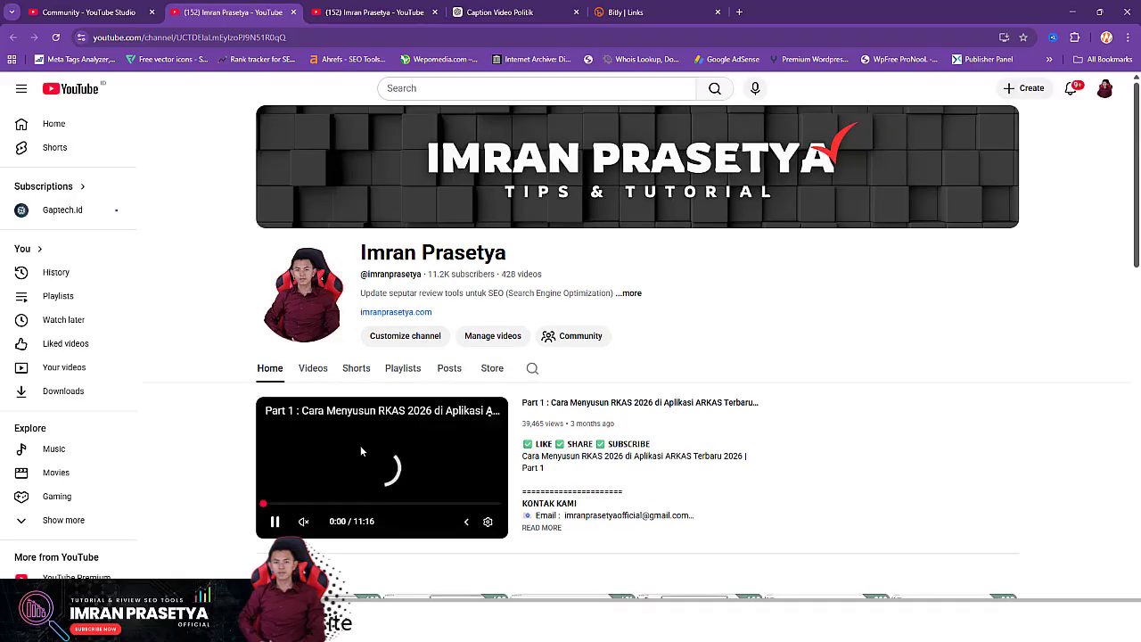
scroll(473, 426, down, 2)
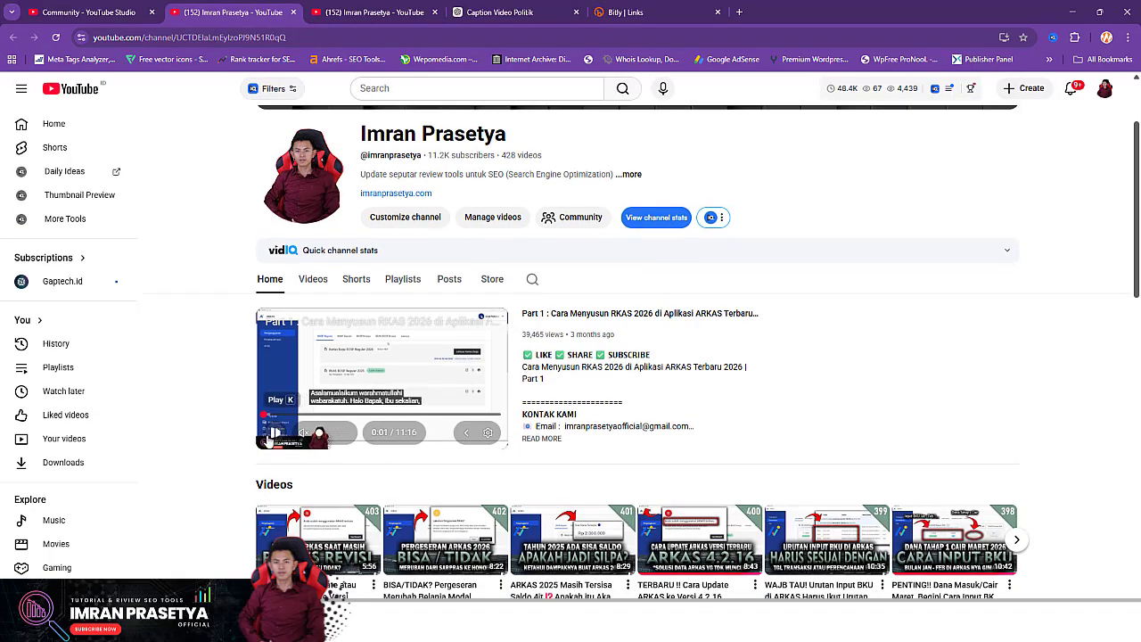
scroll(213, 438, down, 2)
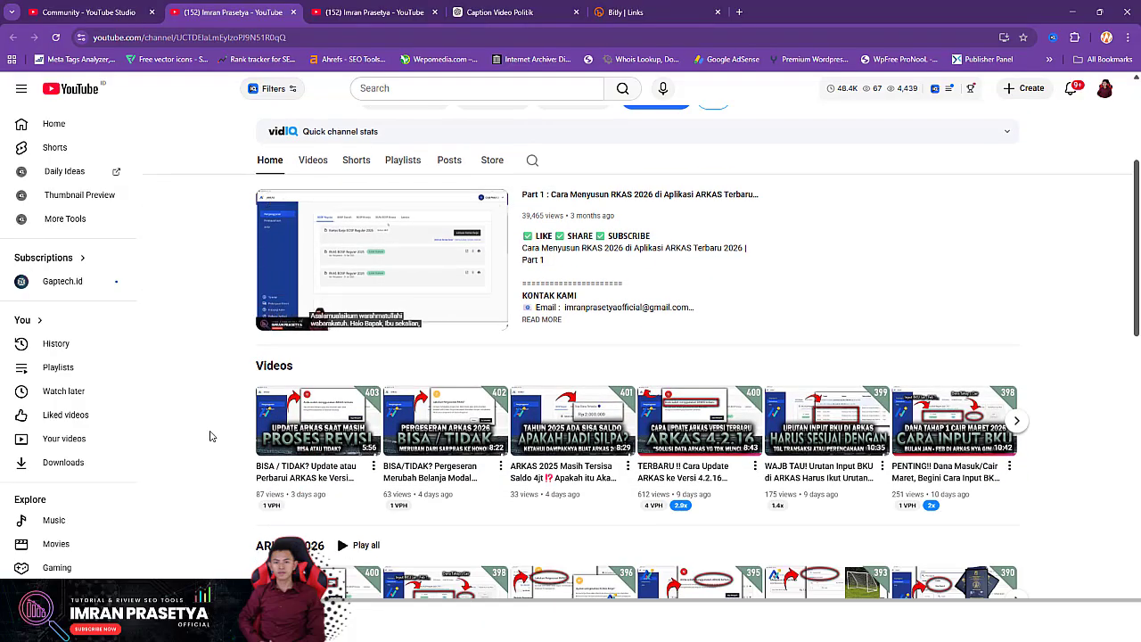
scroll(211, 436, up, 4)
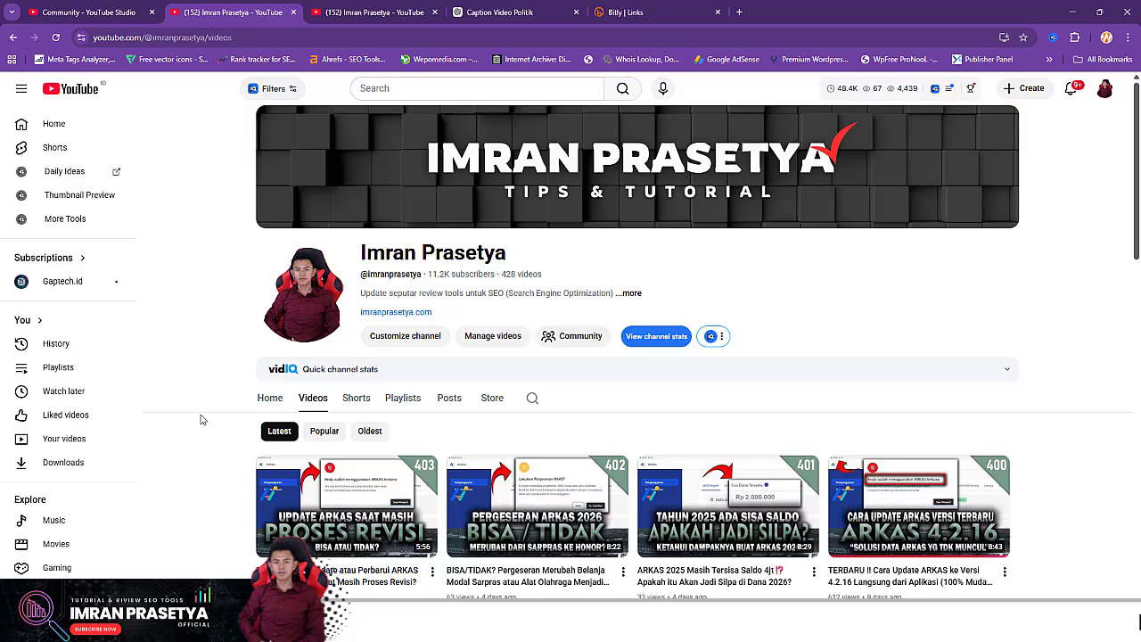
scroll(201, 419, down, 3)
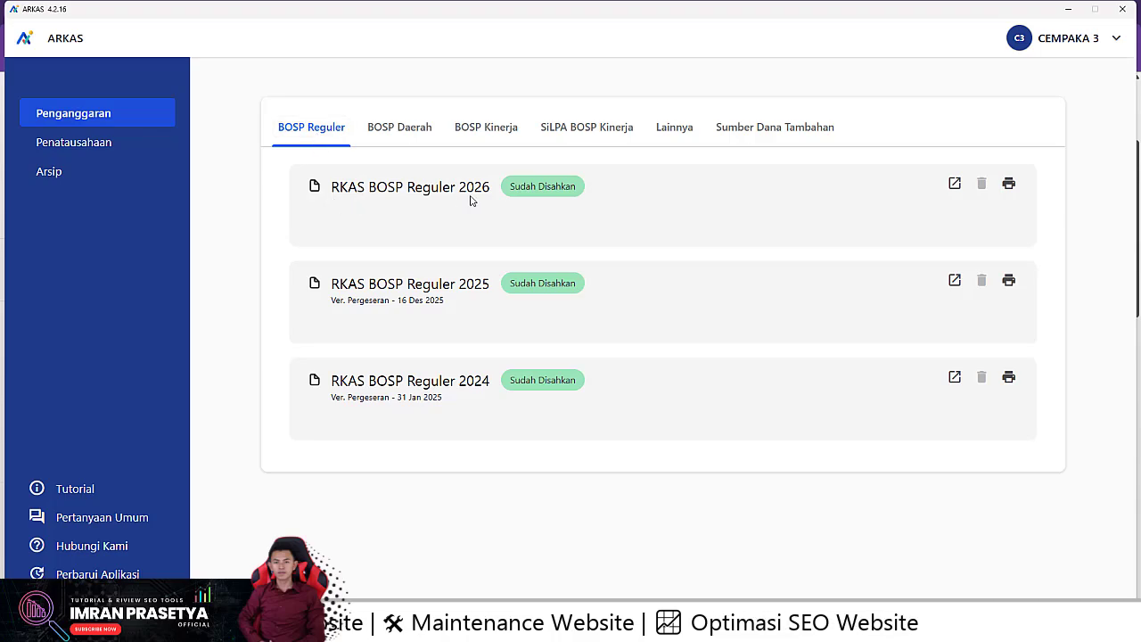
Switch to ARKAS, open the RKAS BOSP Reguler 2026 budget and start a Pergeseran on it.
drag(492, 185, 457, 187)
click(701, 197)
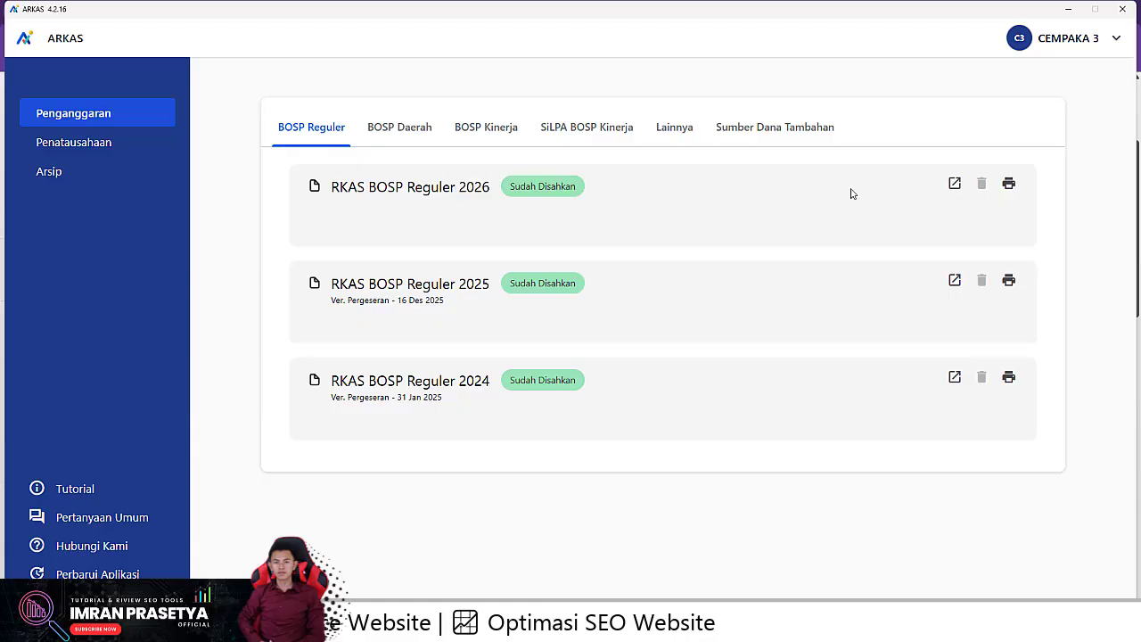
click(953, 185)
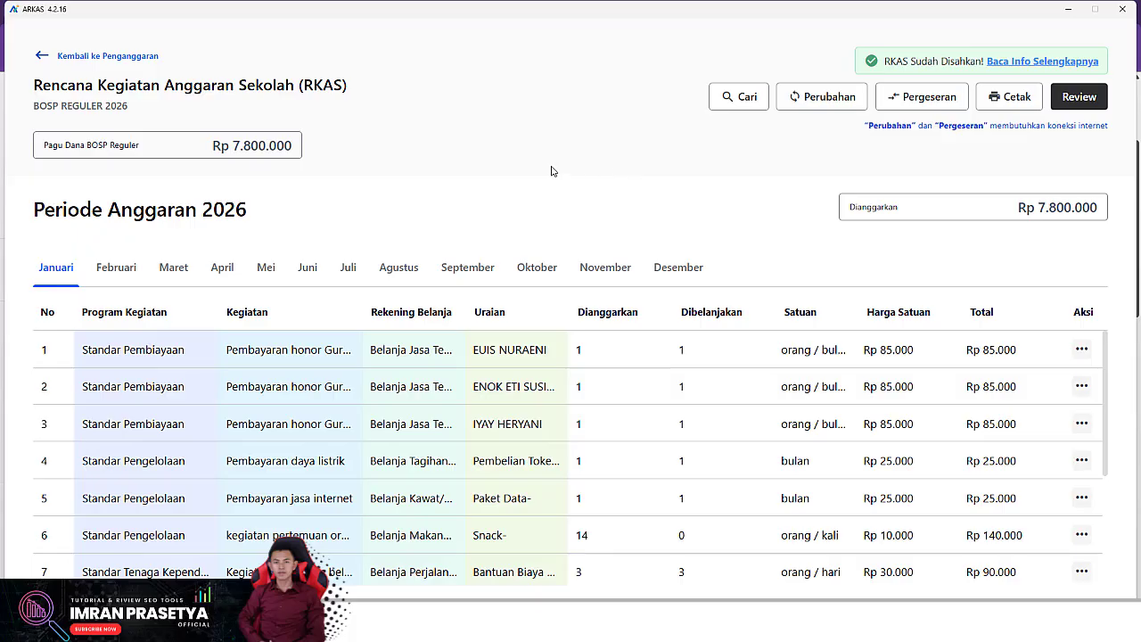
click(930, 98)
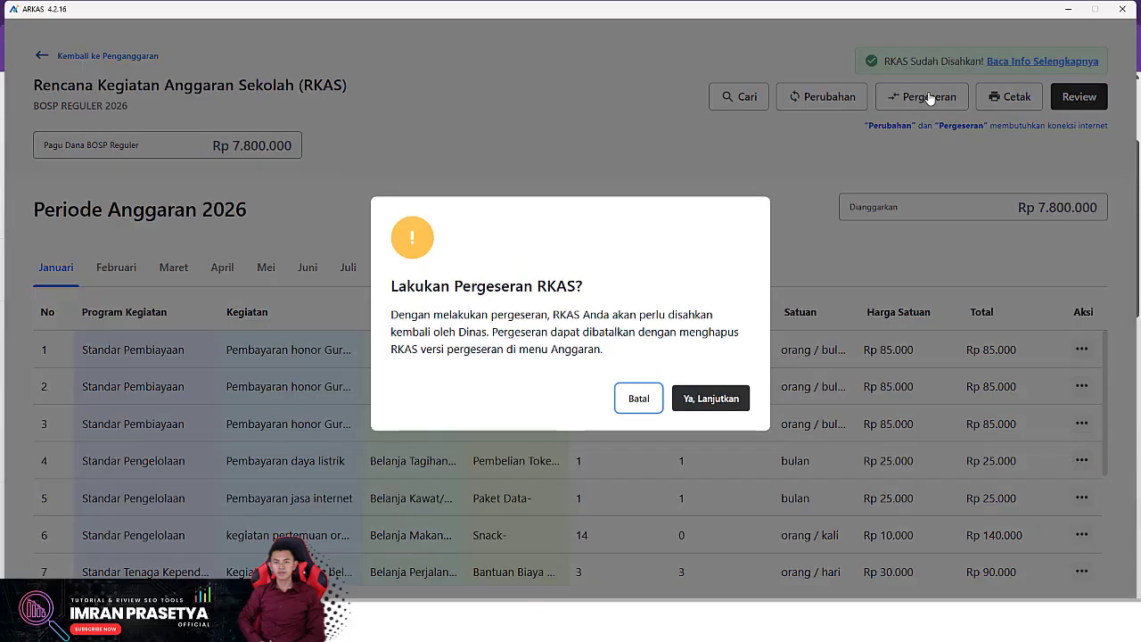
click(706, 399)
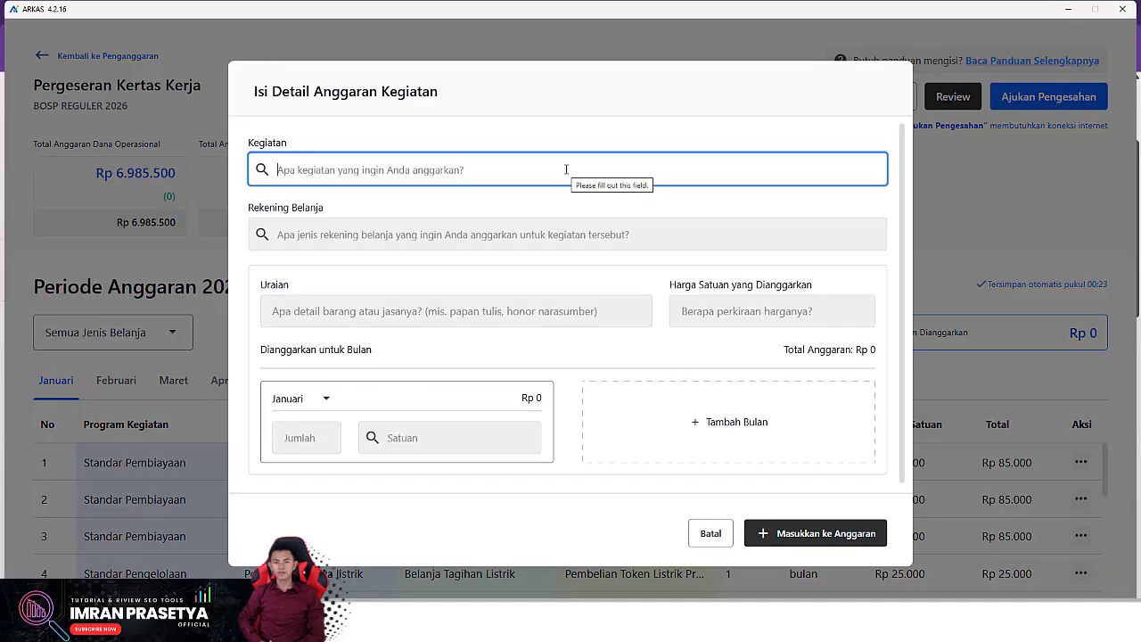
Find "pengadaan" activities and set Kegiatan to "Pengadaan Perlengkapan Satuan Pendidikan selain alat multimedia pembelajaran" in a new budget entry.
click(566, 169)
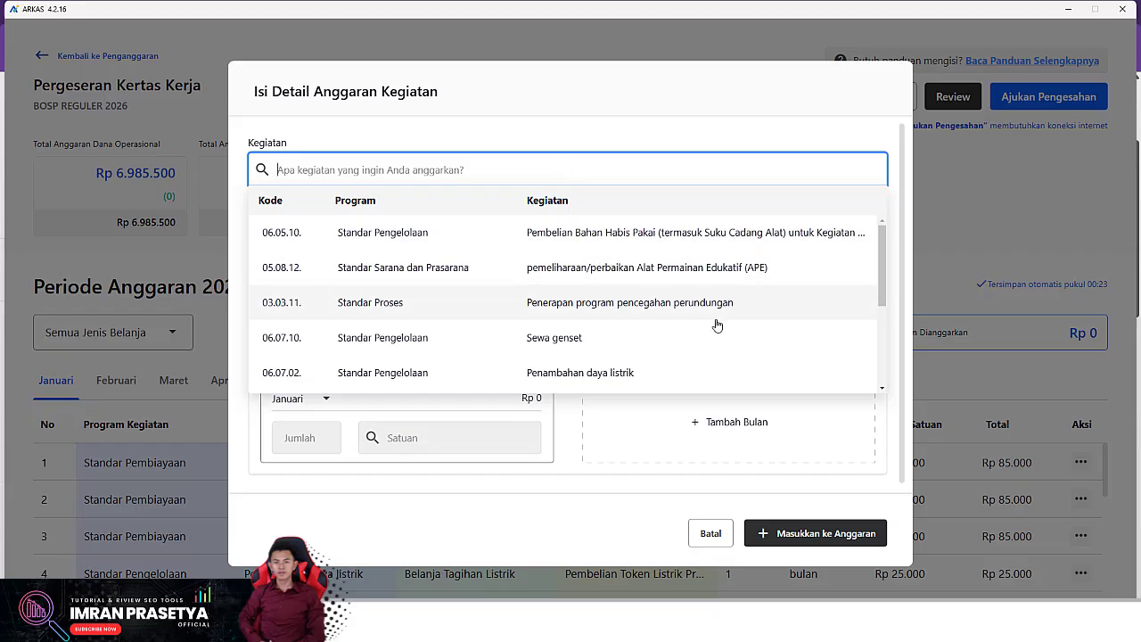
drag(881, 243, 879, 324)
scroll(880, 304, down, 1)
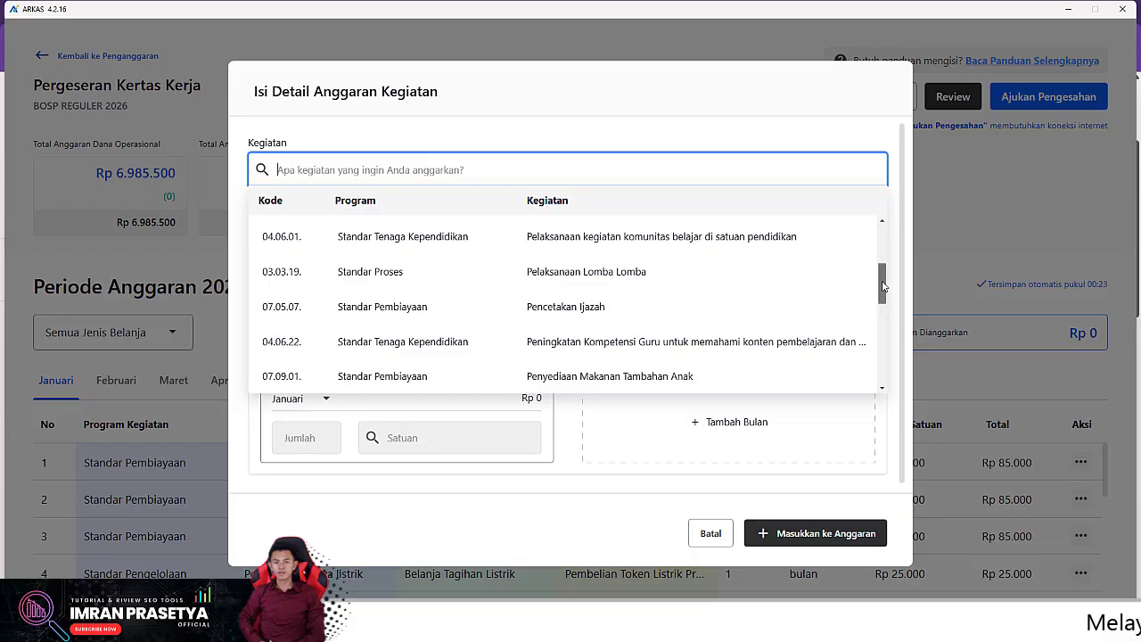
drag(883, 286, 883, 215)
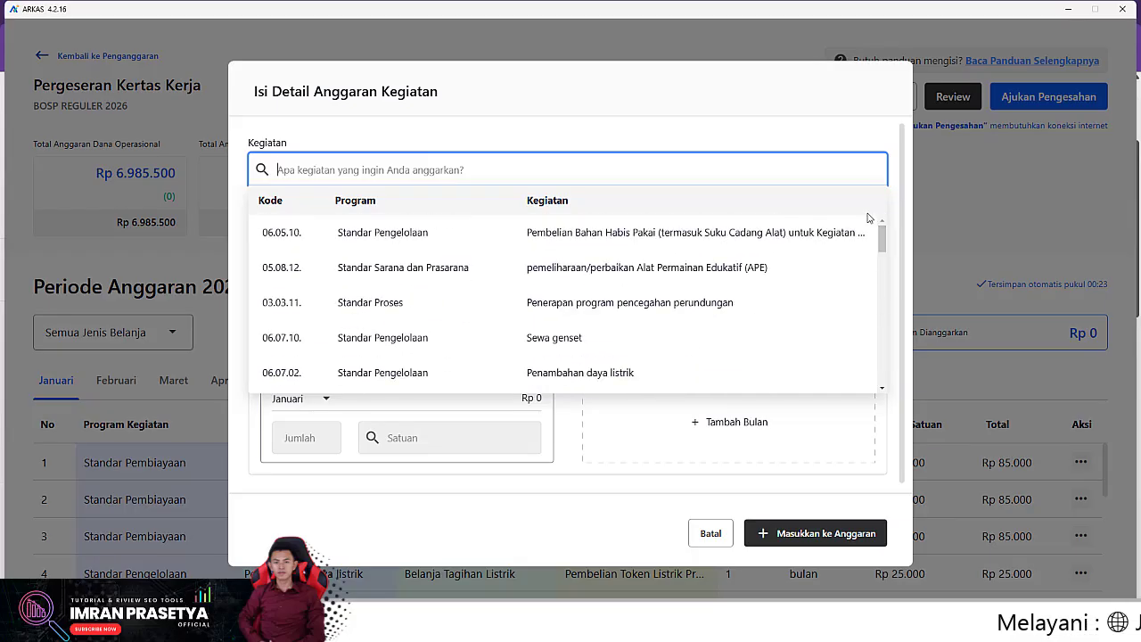
text(p)
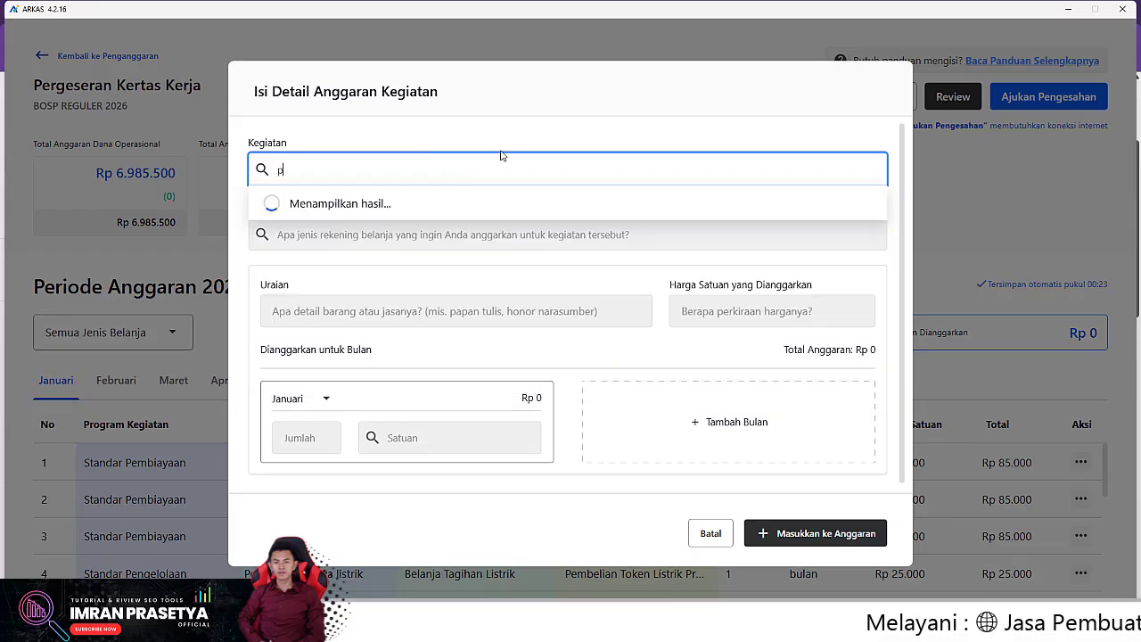
text(engadaan)
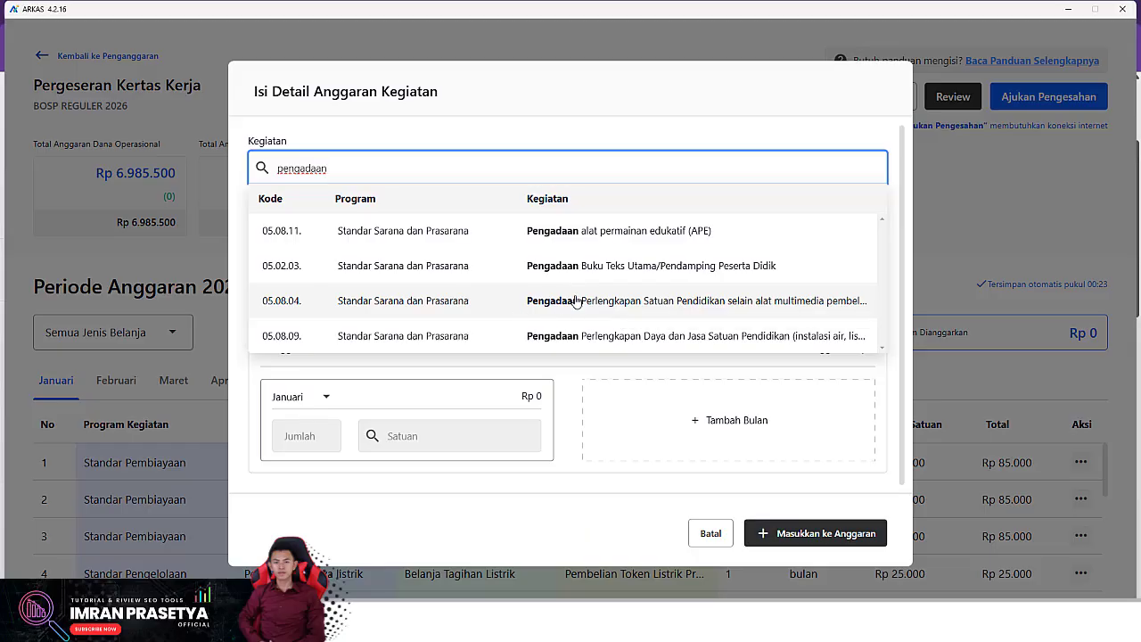
click(586, 303)
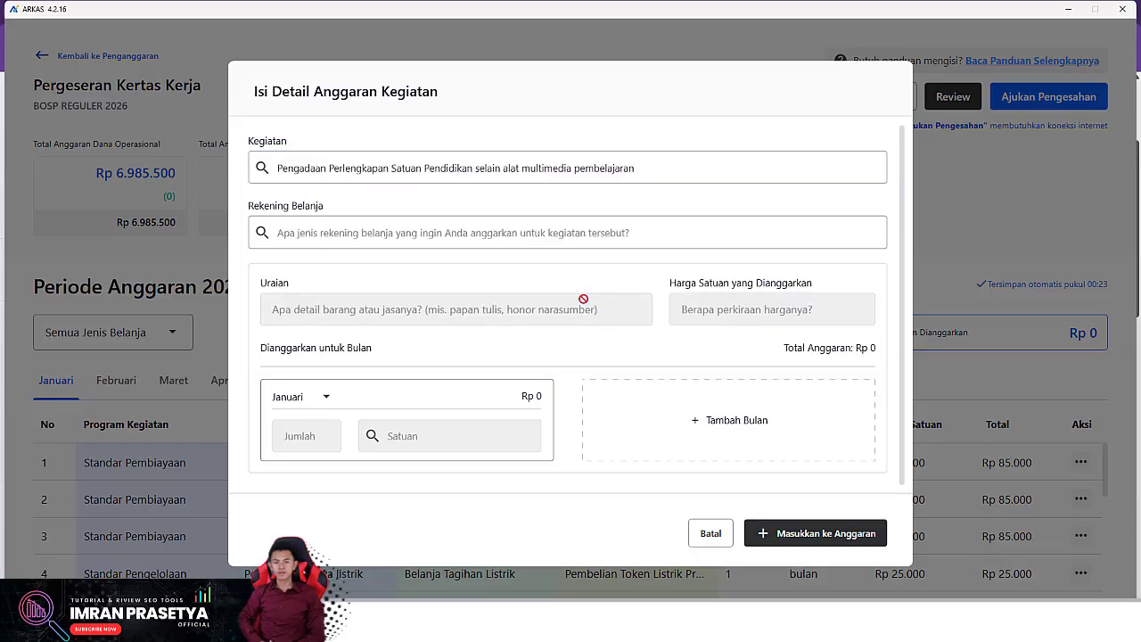
Search the expense accounts for "home" and set Rekening Belanja to "Belanja Modal Alat Rumah Tangga Lainnya (Home Use)".
click(409, 233)
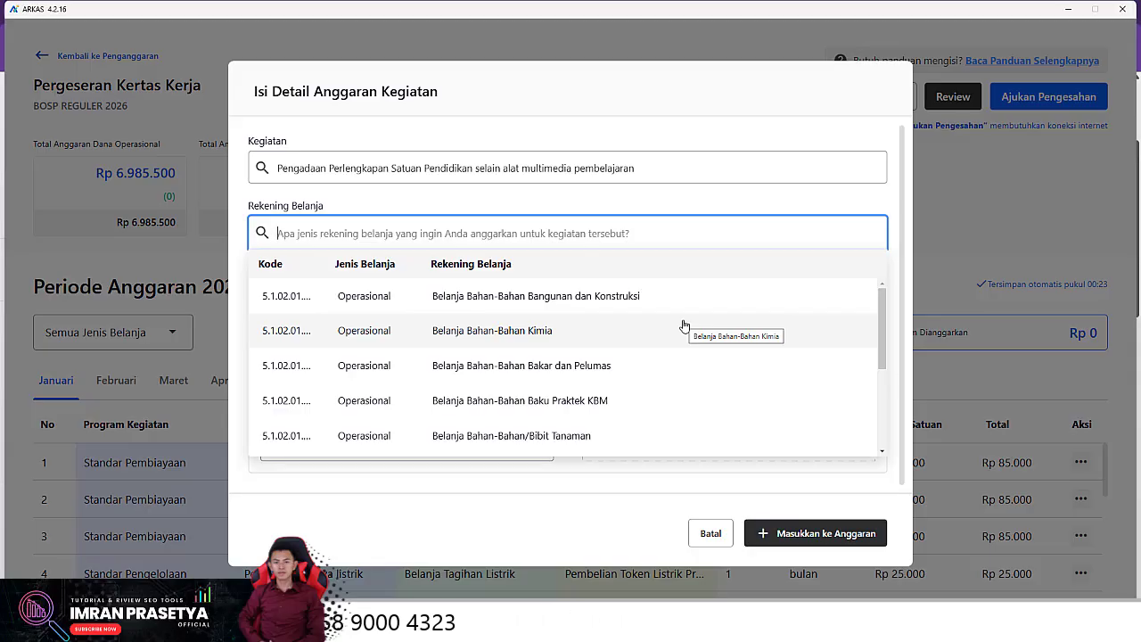
text(home)
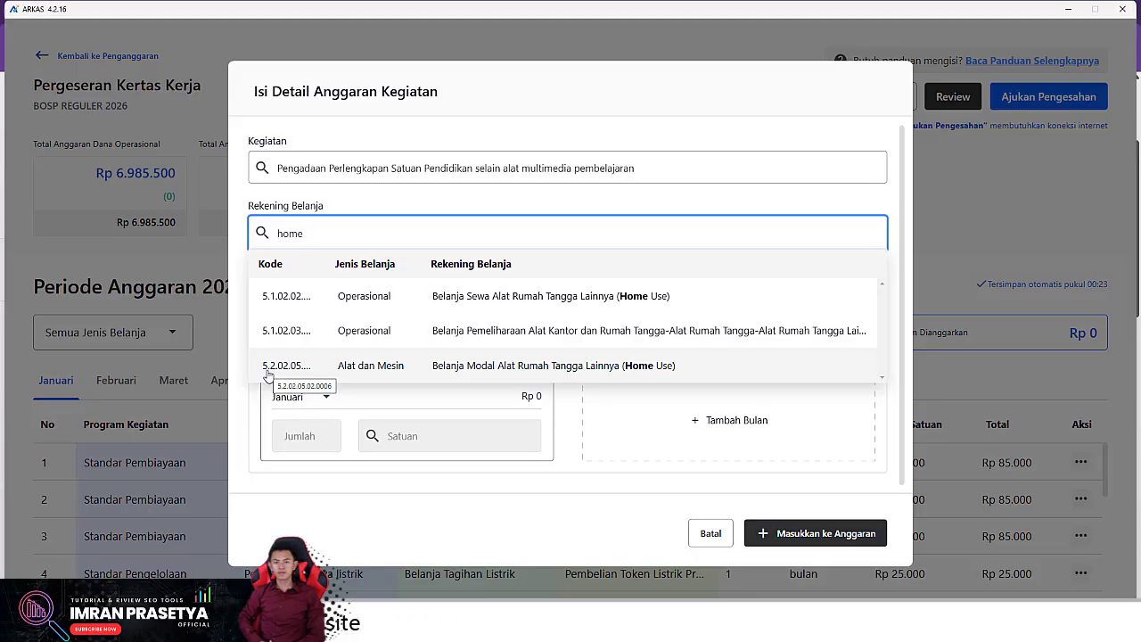
click(676, 366)
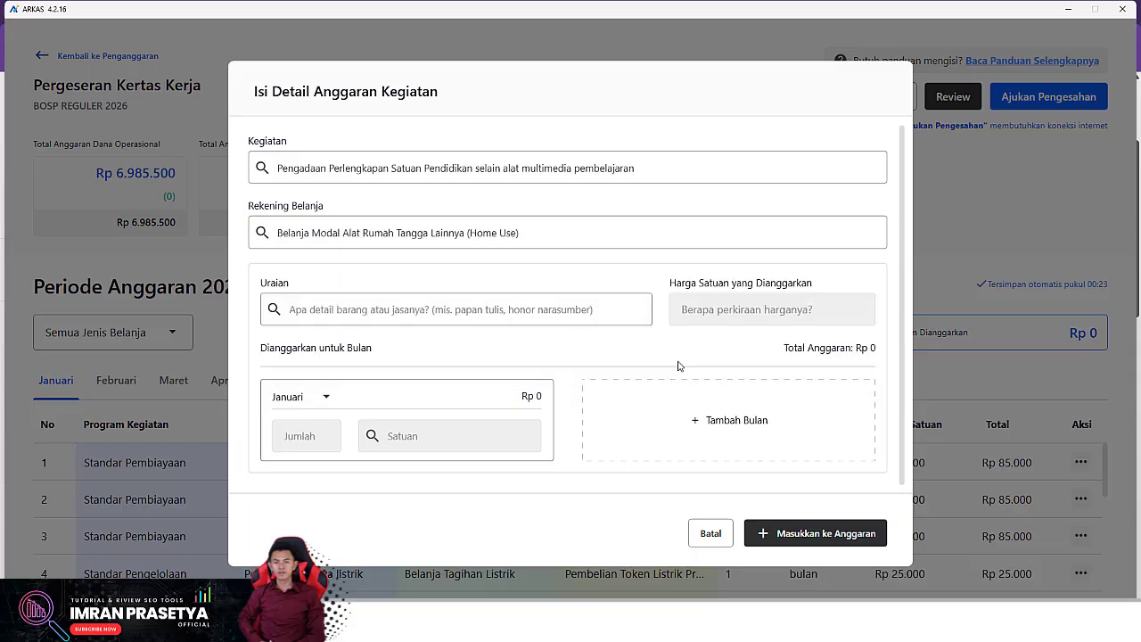
Examine the Uraian items available for the Home Use expense account, including the handycam entries.
click(391, 304)
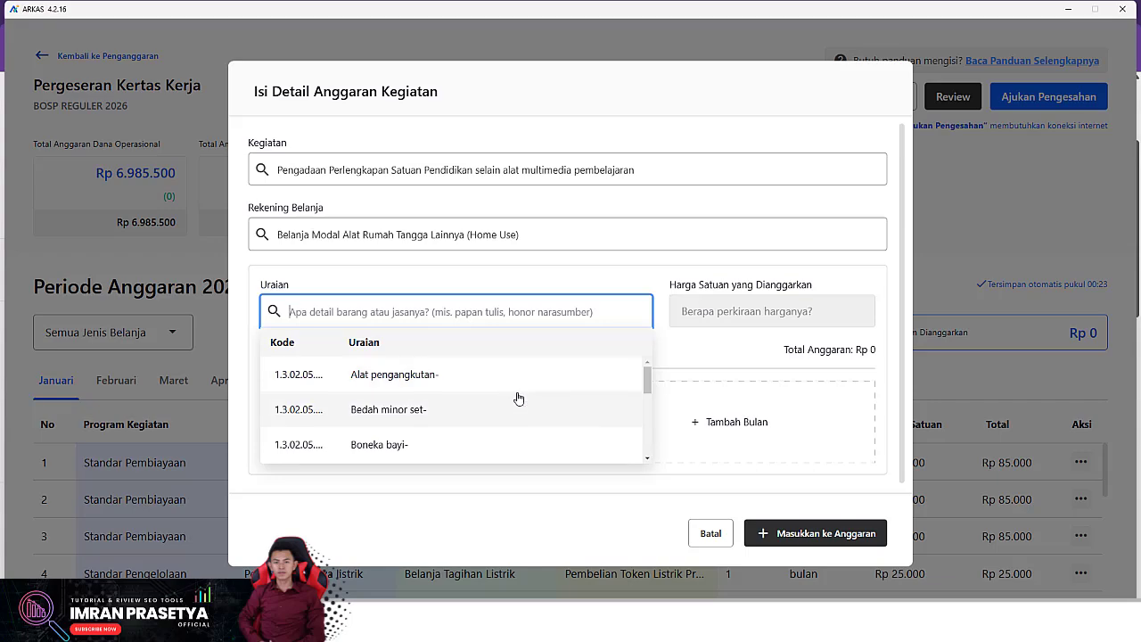
scroll(518, 398, down, 3)
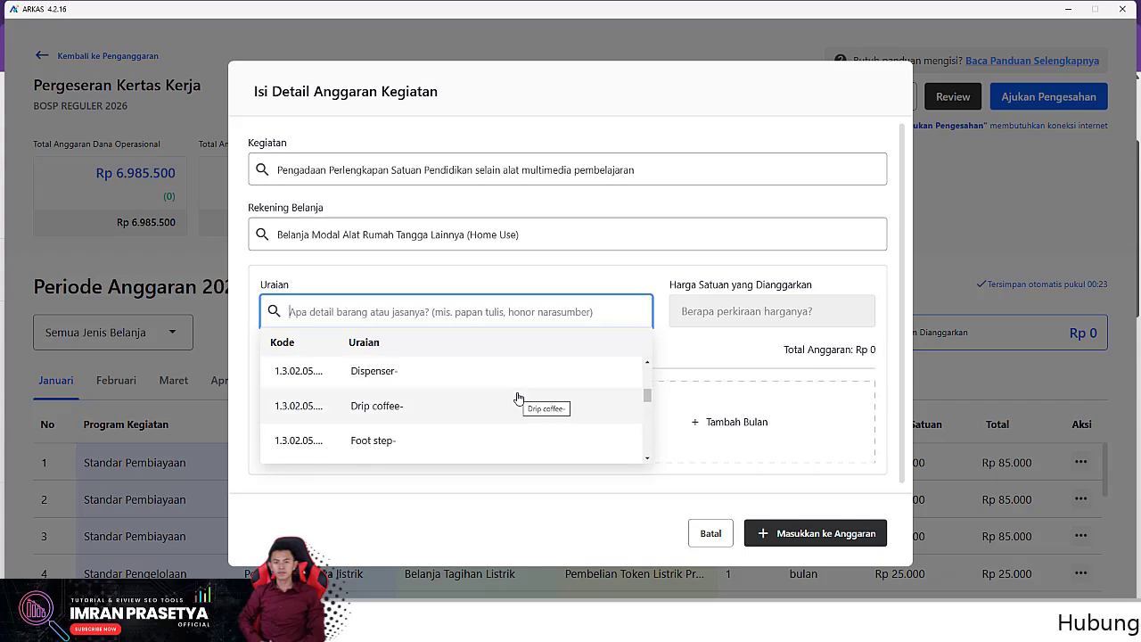
scroll(518, 398, down, 3)
scroll(518, 398, down, 2)
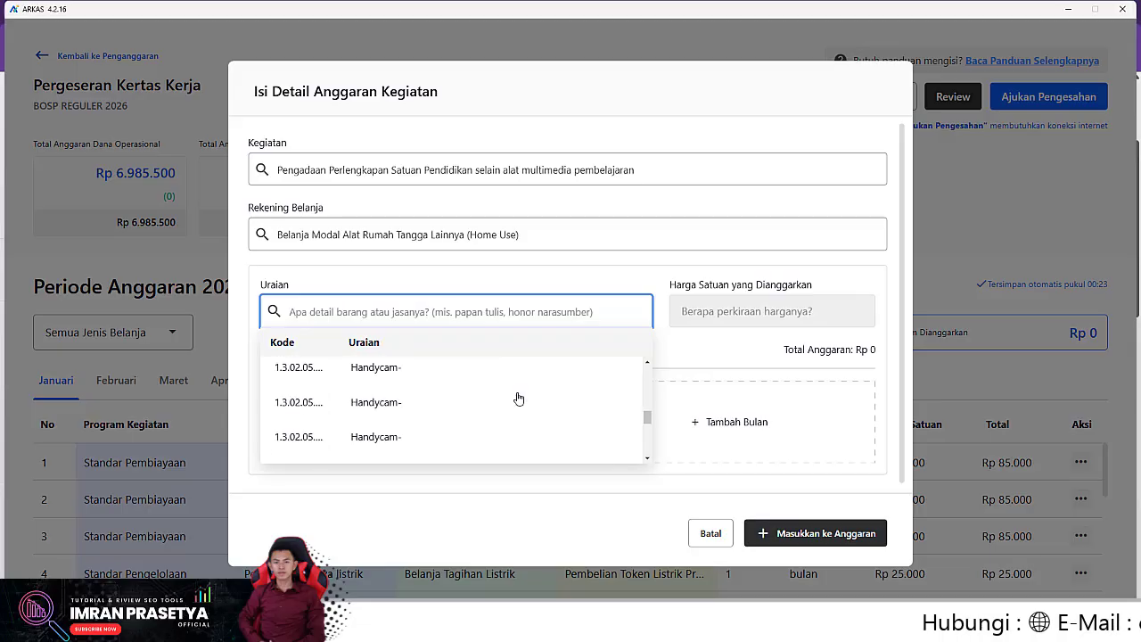
scroll(518, 398, down, 1)
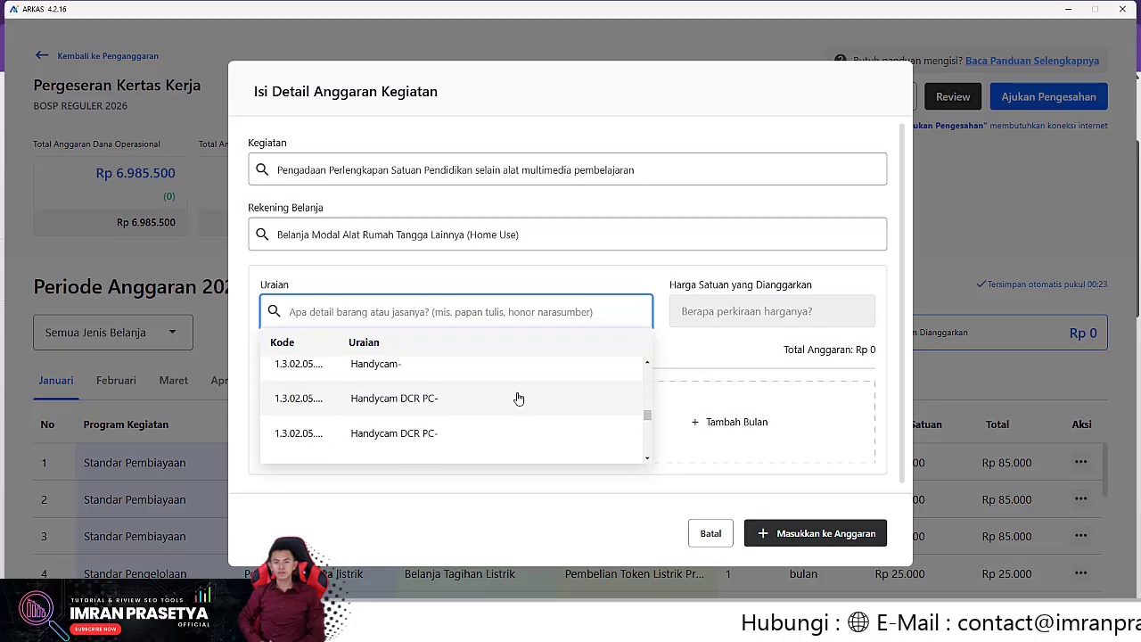
scroll(518, 399, down, 1)
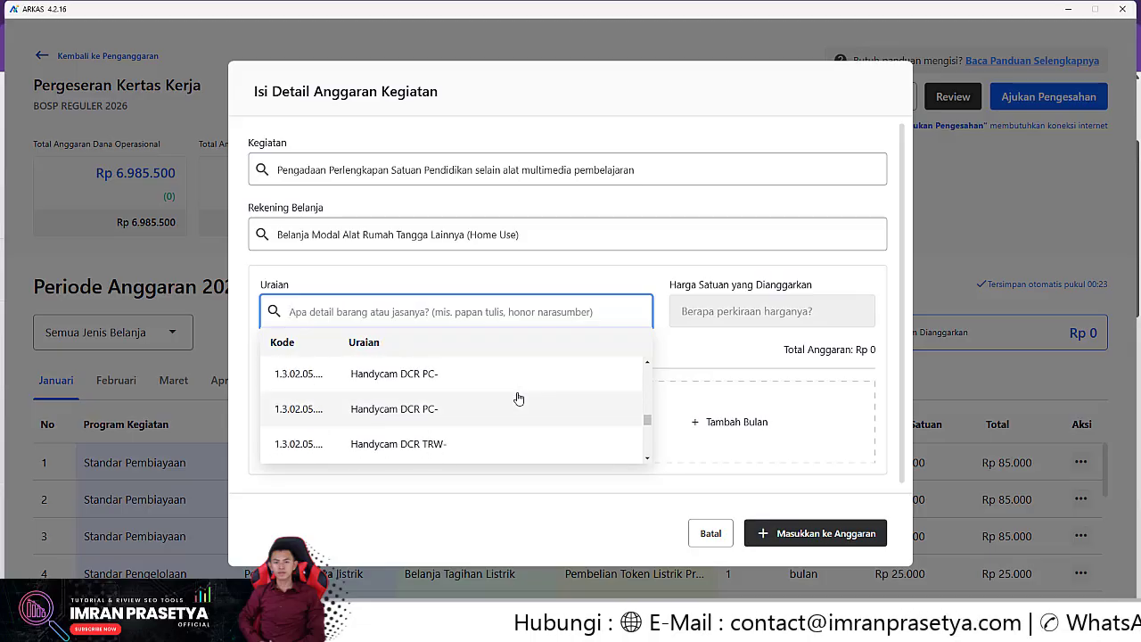
scroll(518, 399, down, 2)
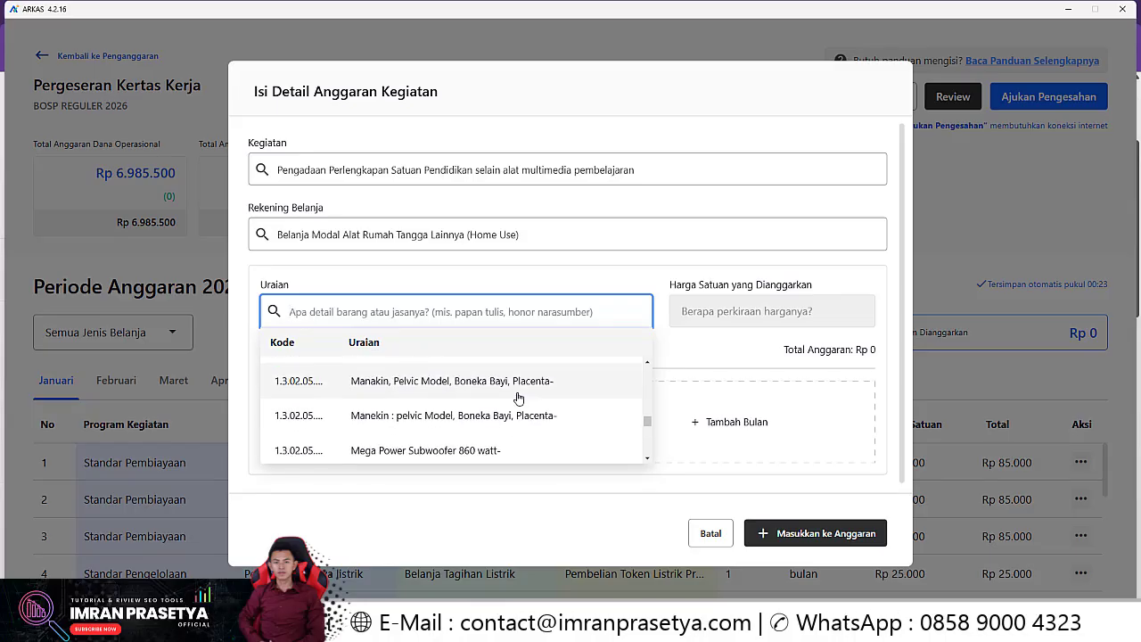
scroll(522, 401, down, 2)
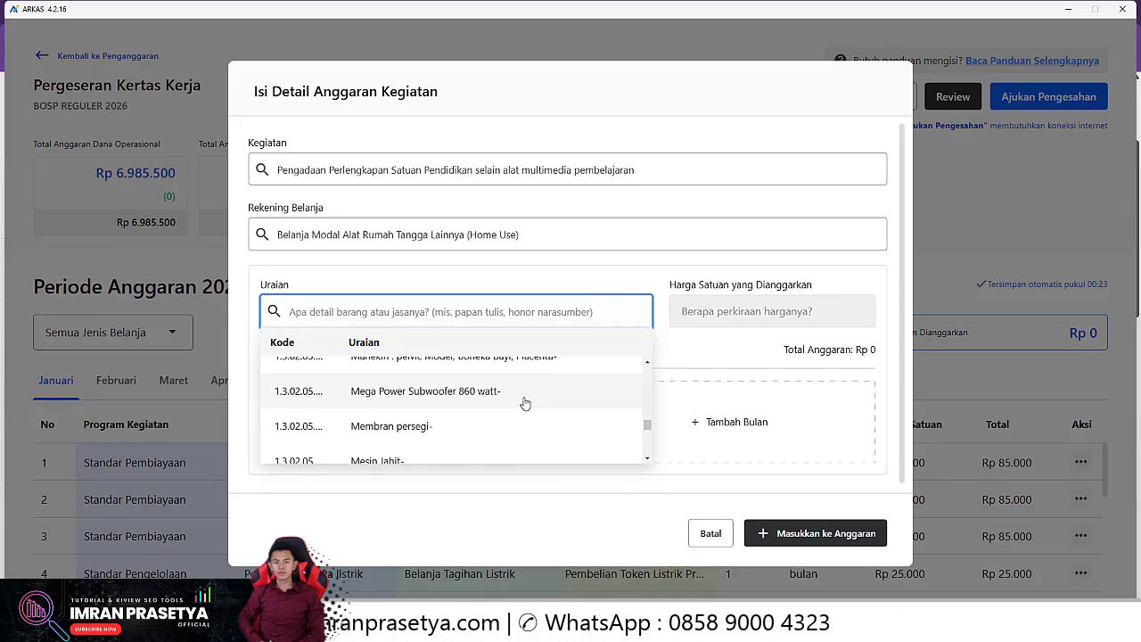
scroll(525, 403, down, 2)
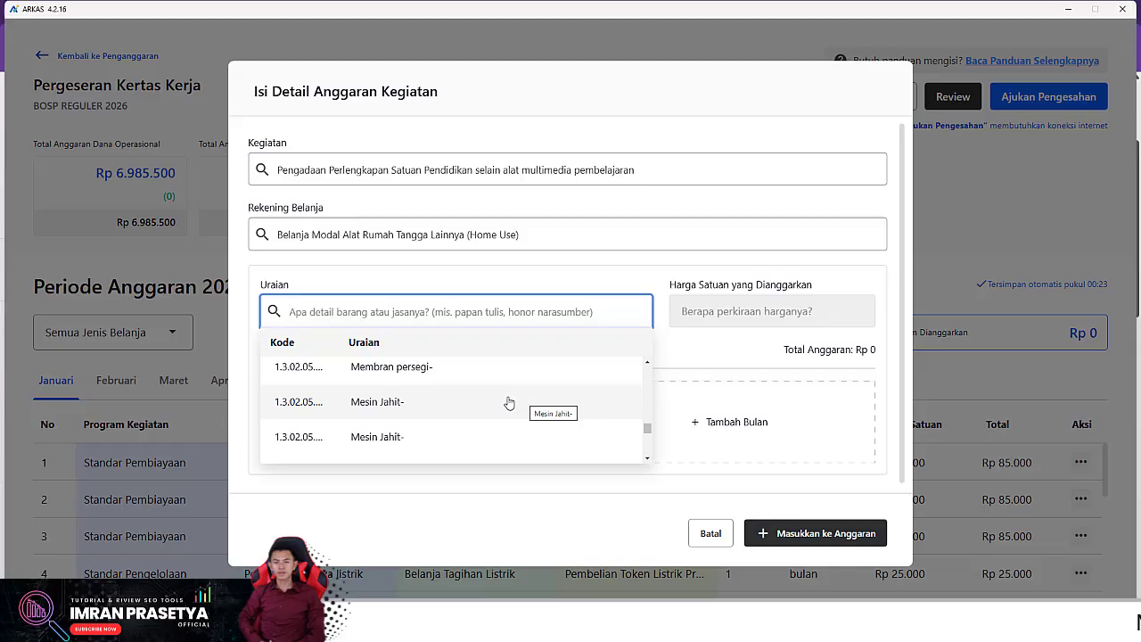
Search the Uraian items for "handy", select the first Handycam entry and check its unit price limits.
text(h)
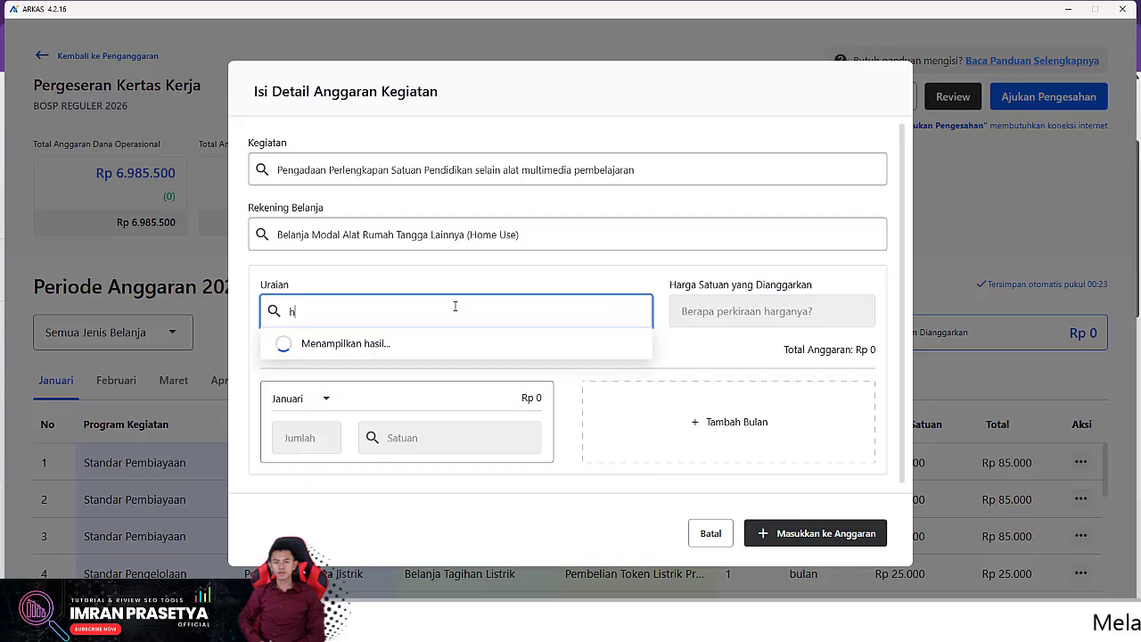
text(andy)
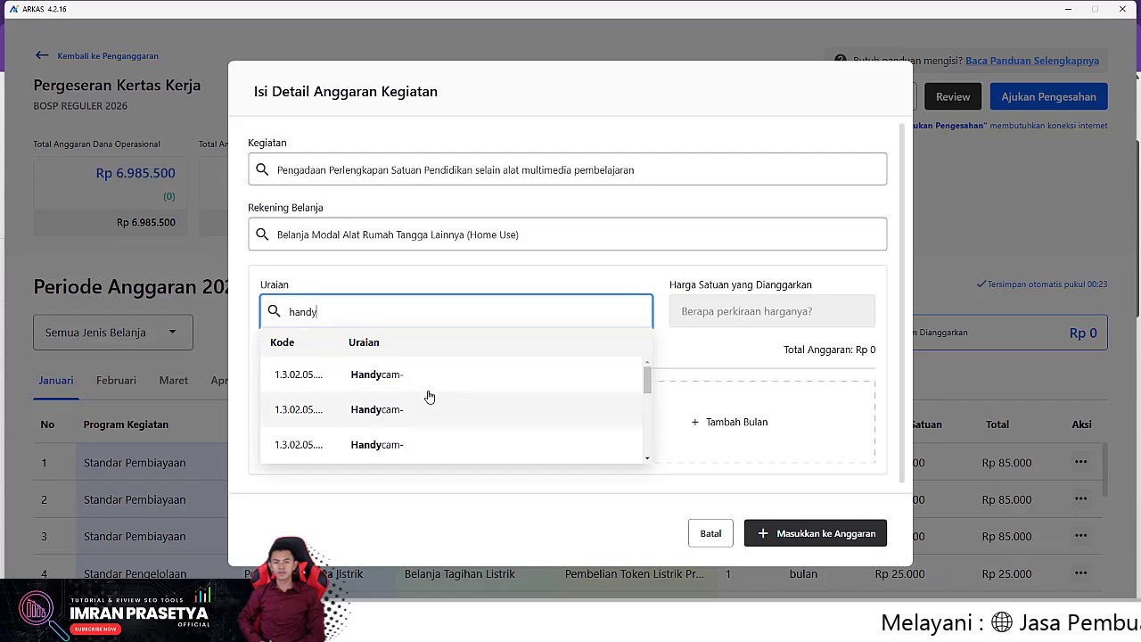
scroll(411, 423, down, 1)
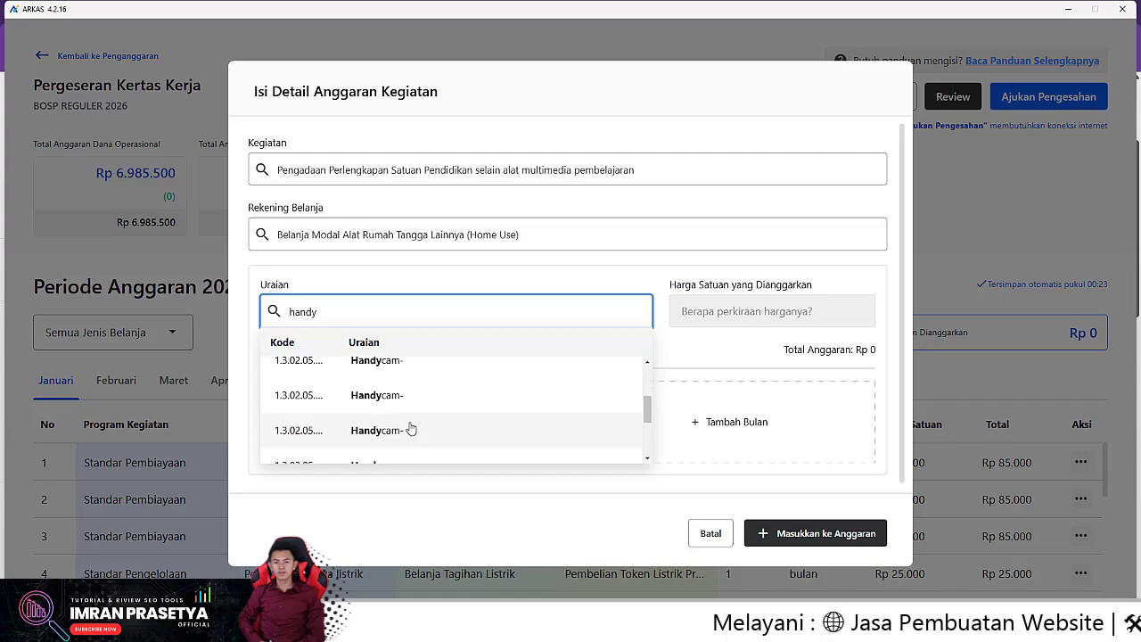
drag(649, 408, 649, 377)
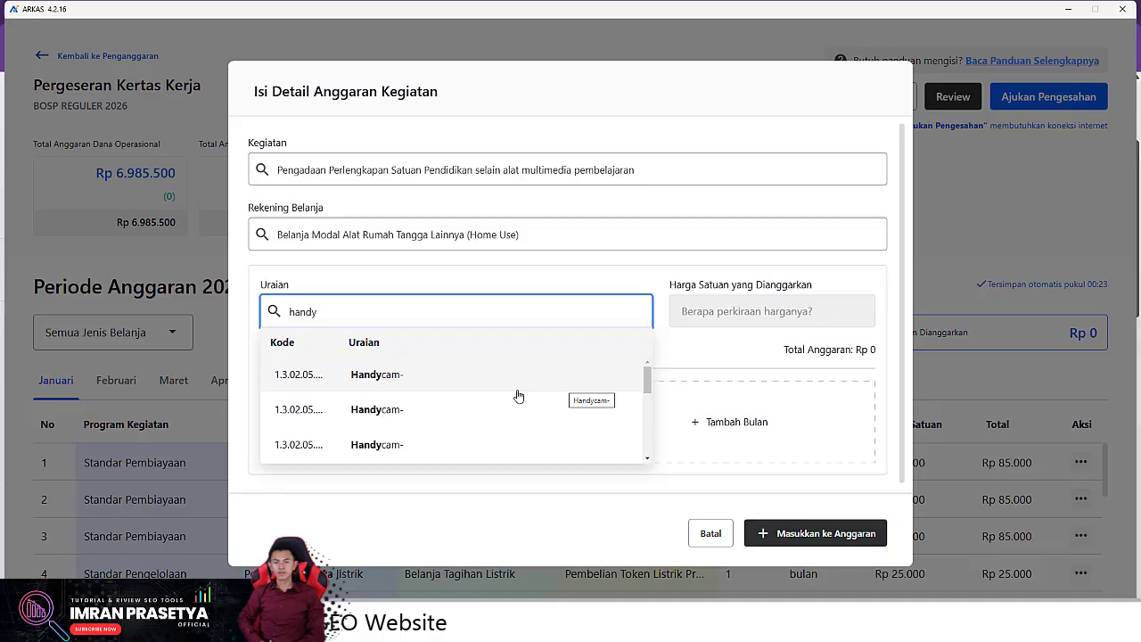
click(420, 378)
click(757, 315)
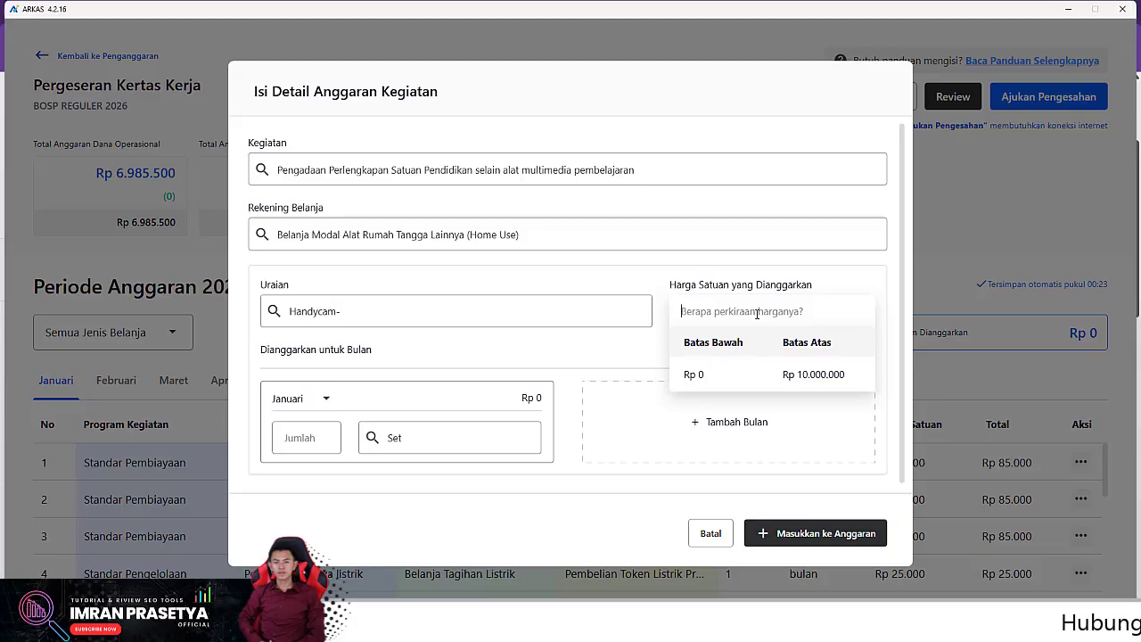
Try other Handycam entries near the start of the Uraian results and compare their unit price limits.
click(464, 305)
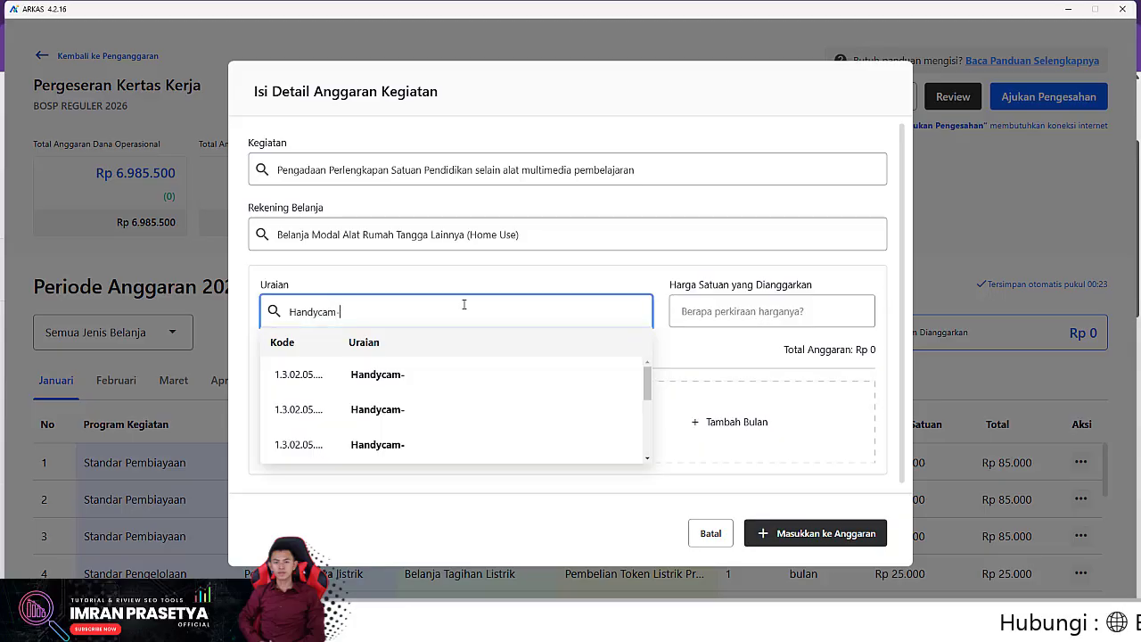
click(433, 389)
click(695, 310)
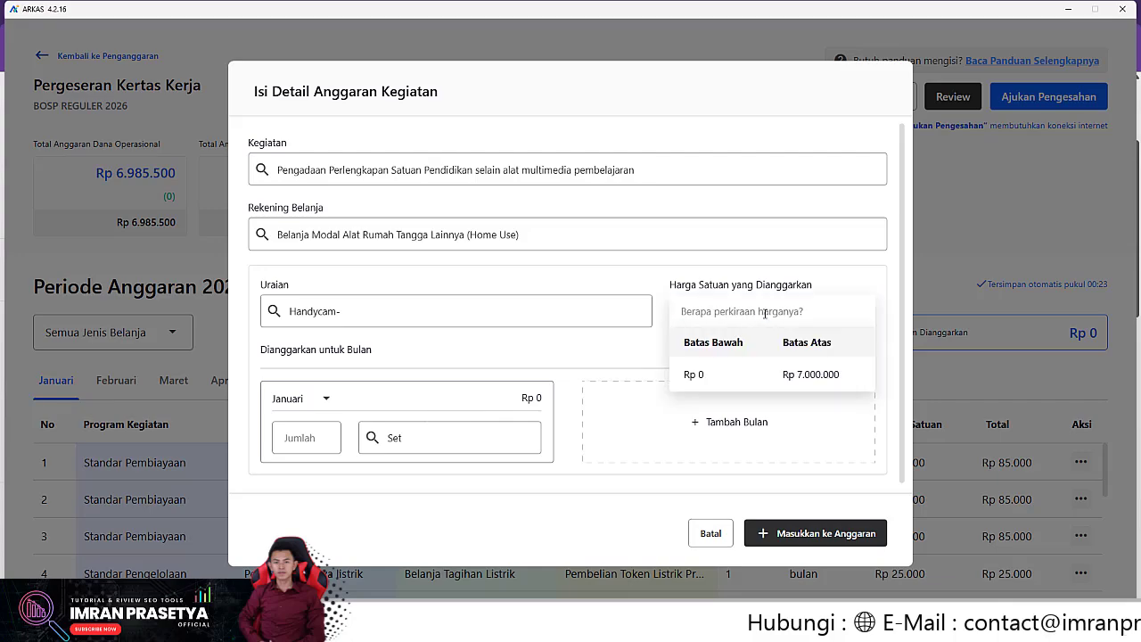
click(367, 308)
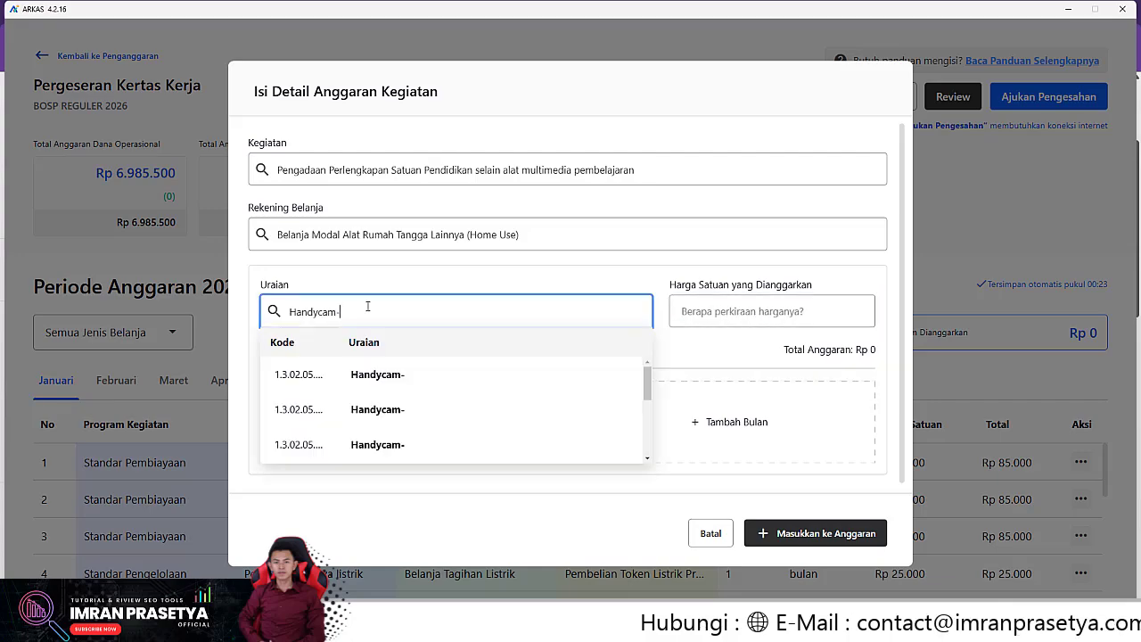
click(395, 443)
click(731, 312)
click(540, 314)
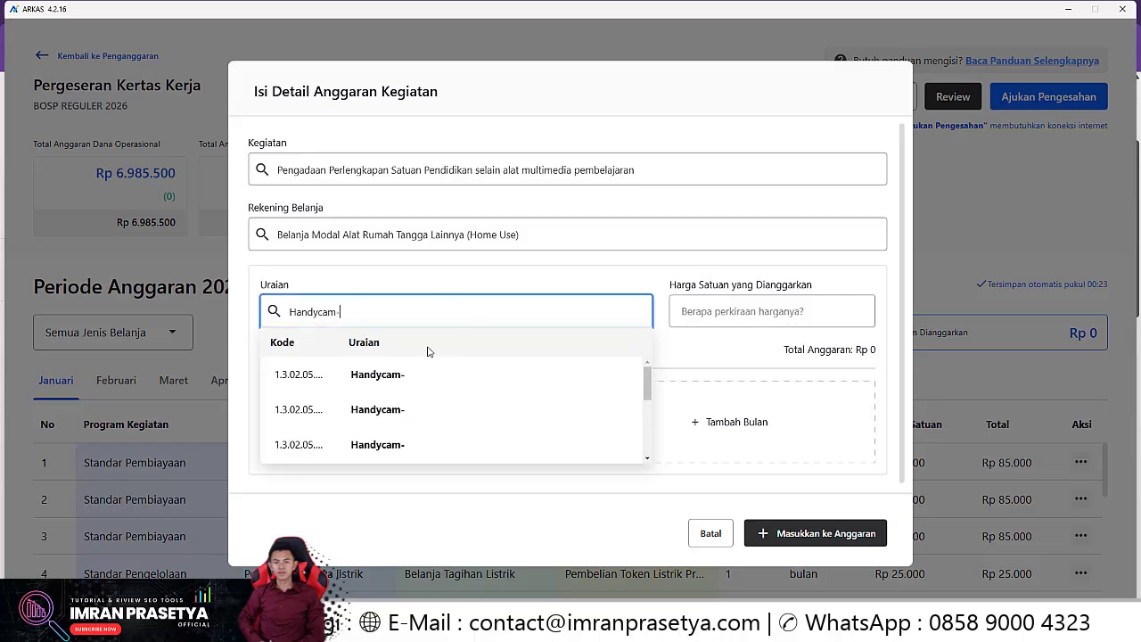
click(428, 416)
click(717, 310)
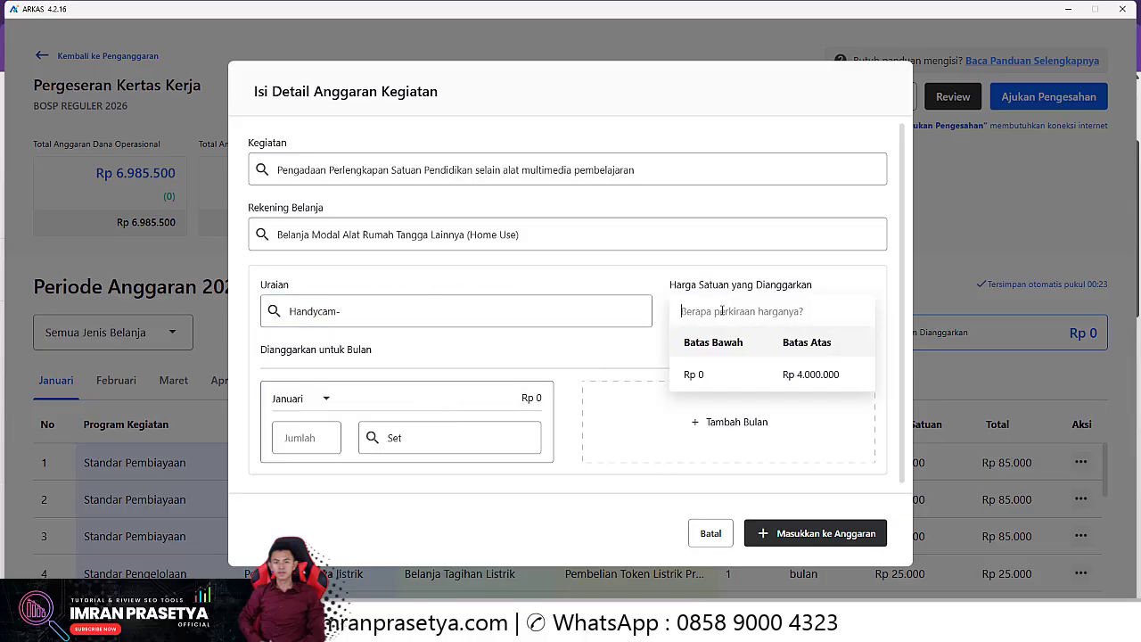
Select a Handycam entry farther down the Uraian results and check its unit price limits.
click(481, 309)
scroll(450, 402, down, 3)
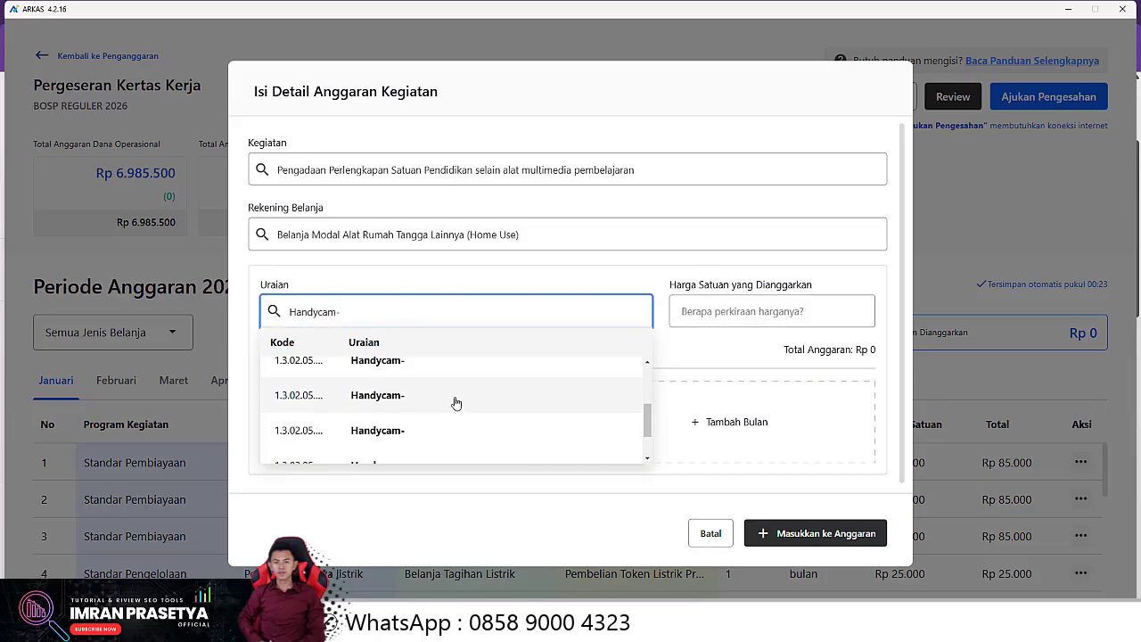
click(413, 431)
click(724, 312)
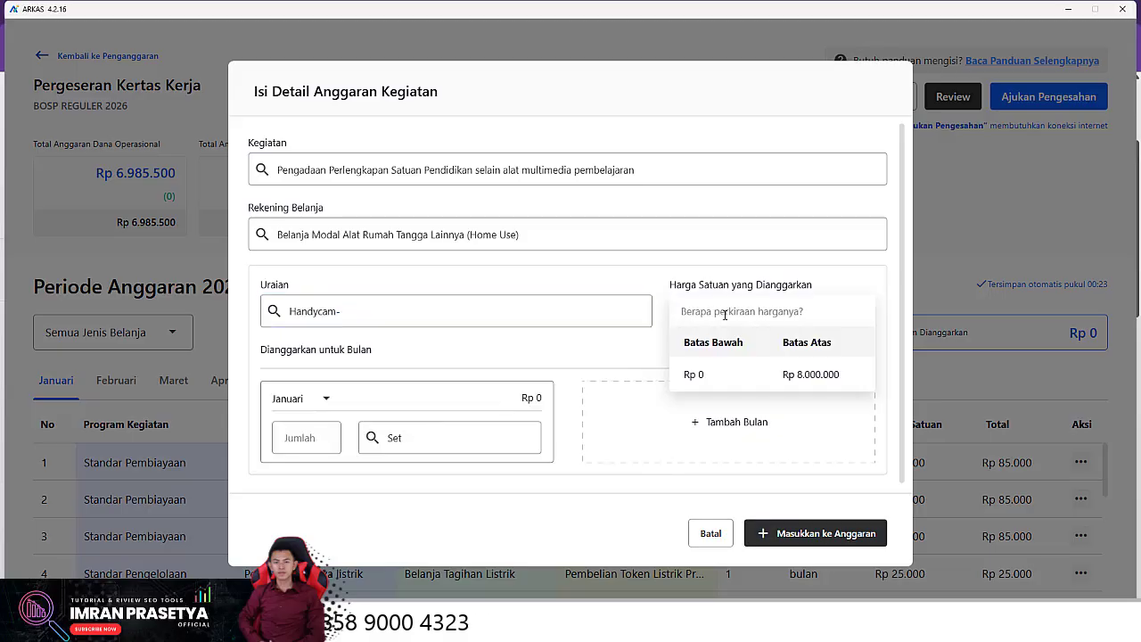
Set Uraian to the last Handycam entry in the results and check its unit price limits.
click(491, 314)
scroll(423, 433, down, 2)
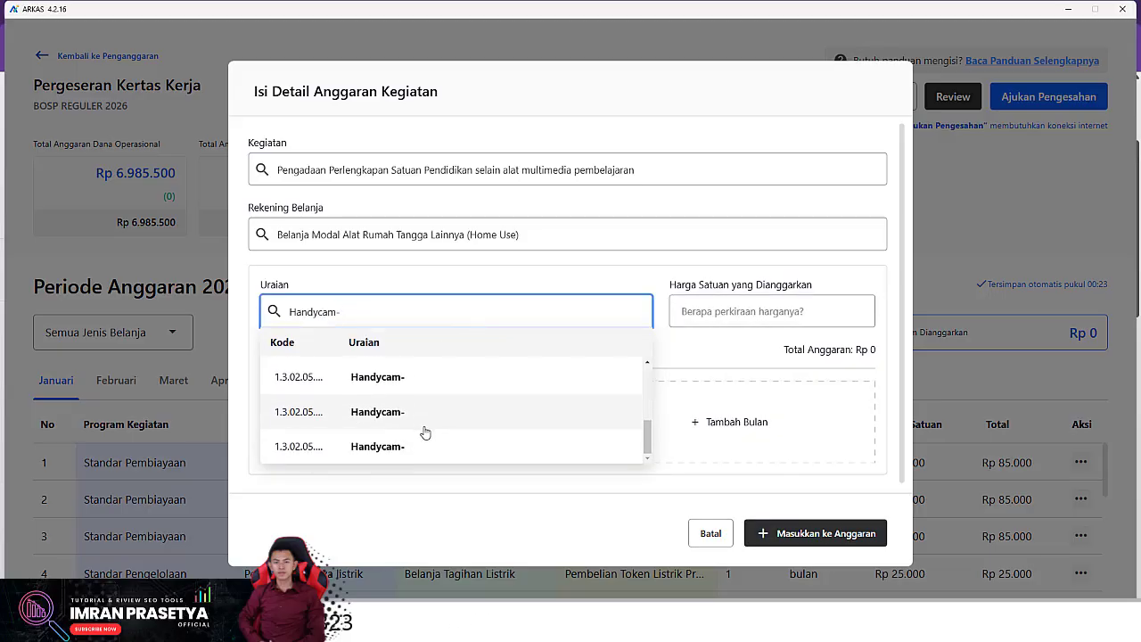
click(433, 438)
click(713, 308)
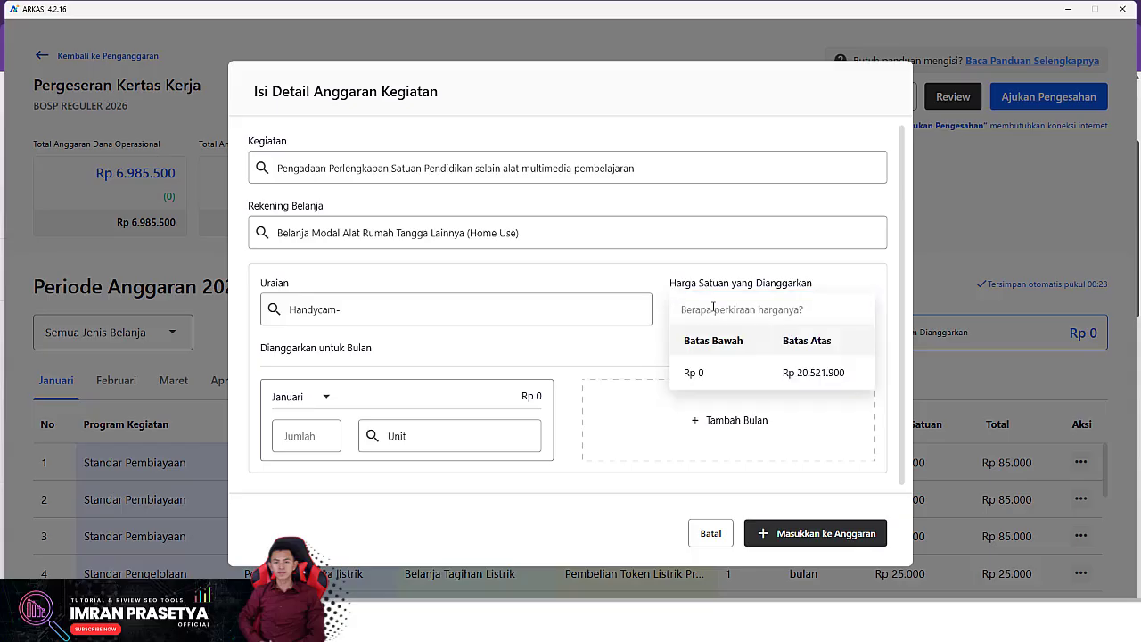